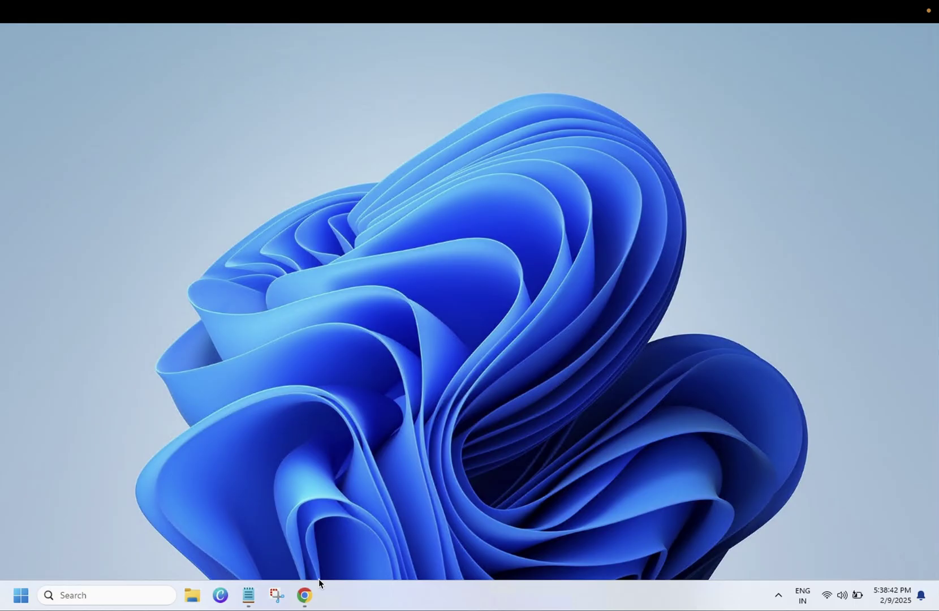
# Step: Bring Chrome's open Security settings window to the front from the taskbar
pyautogui.click(306, 593)
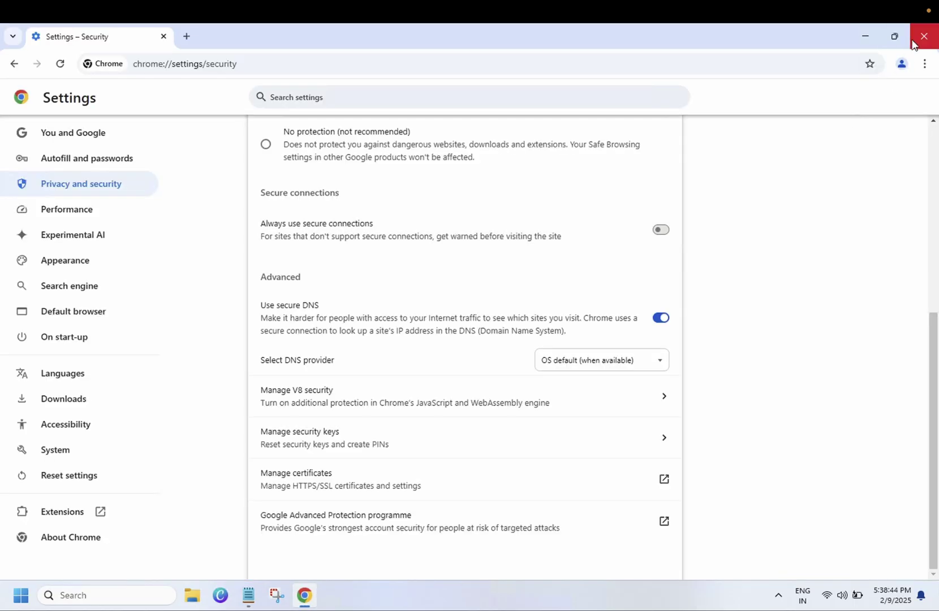
# Step: Close Chrome and launch Registry Editor as administrator from a 'regis' search
pyautogui.click(925, 34)
pyautogui.click(121, 601)
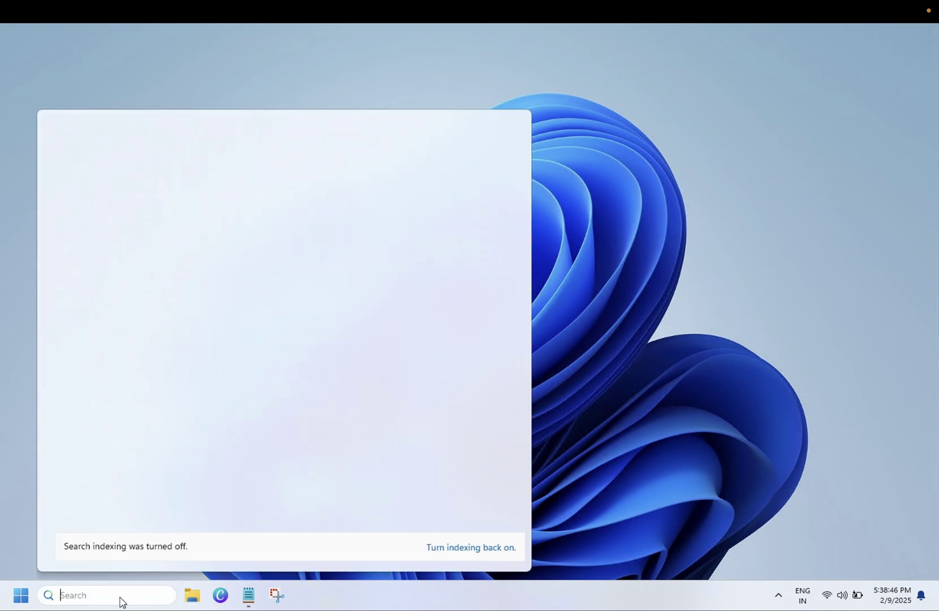
pyautogui.write('regis')
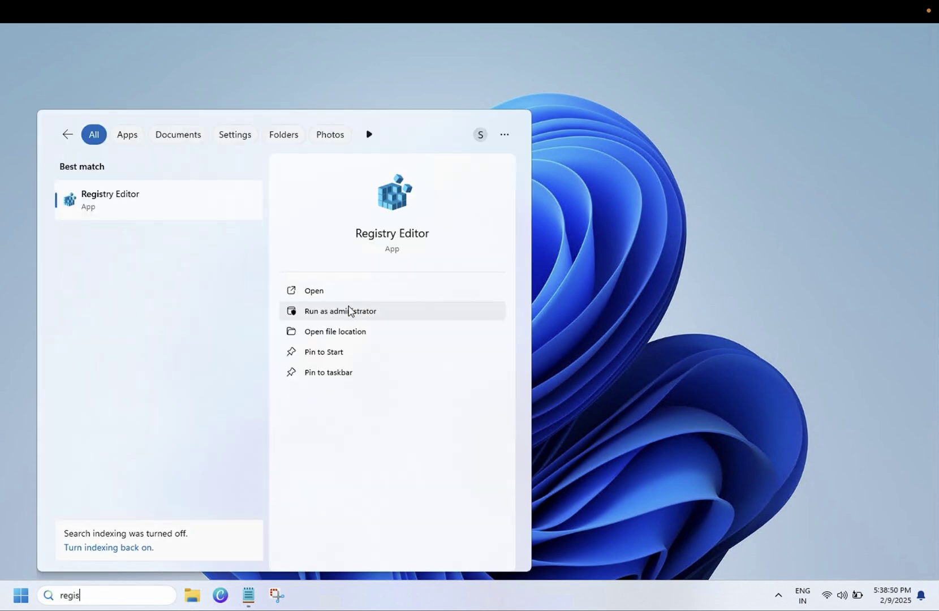
pyautogui.click(348, 306)
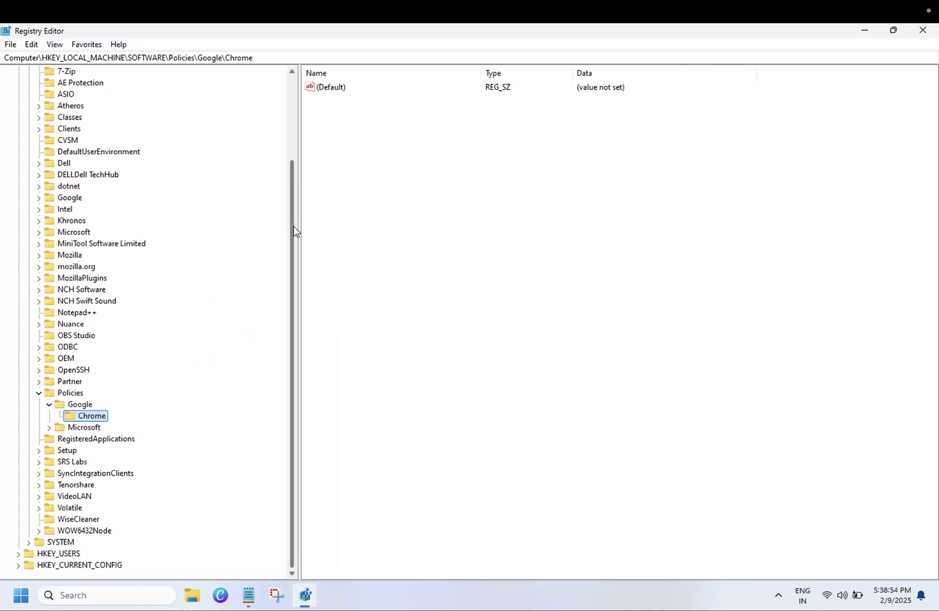
pyautogui.moveTo(296, 231); pyautogui.dragTo(286, 130)
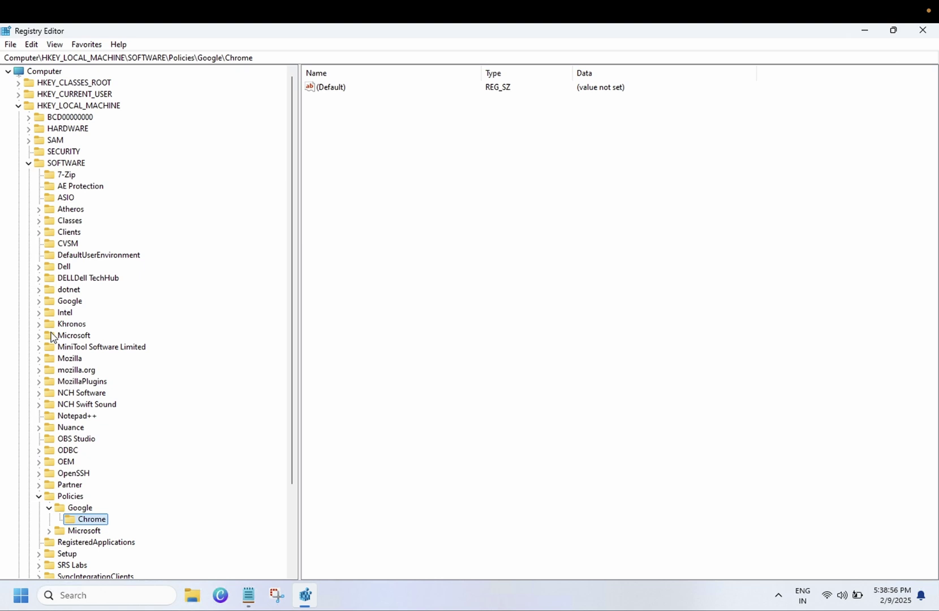
pyautogui.click(39, 496)
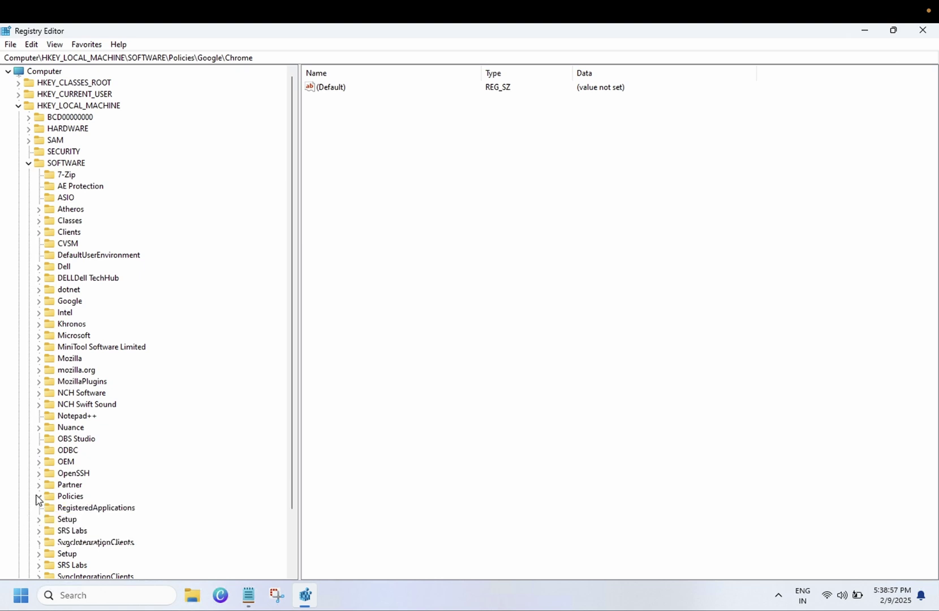
pyautogui.click(36, 164)
pyautogui.click(19, 106)
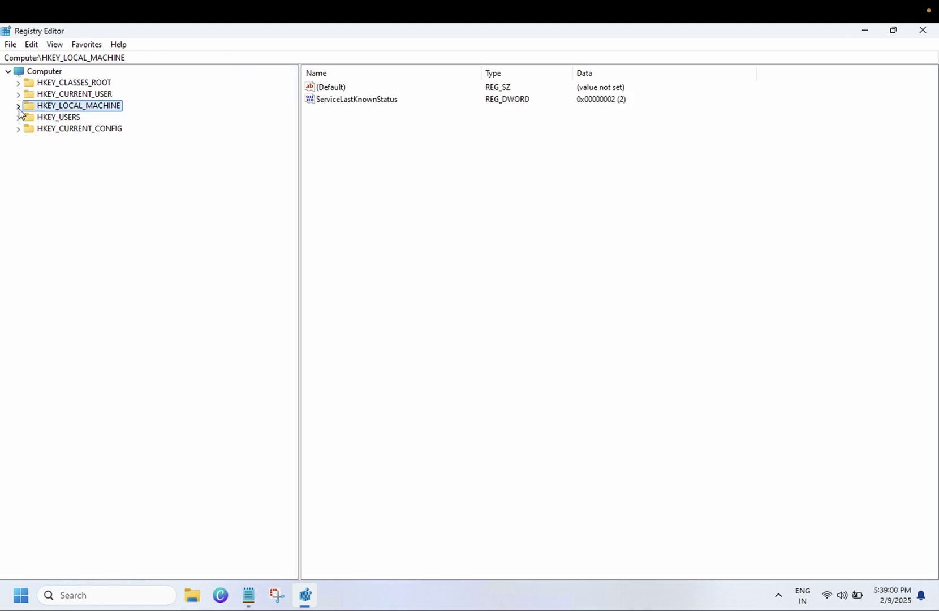
pyautogui.doubleClick(70, 109)
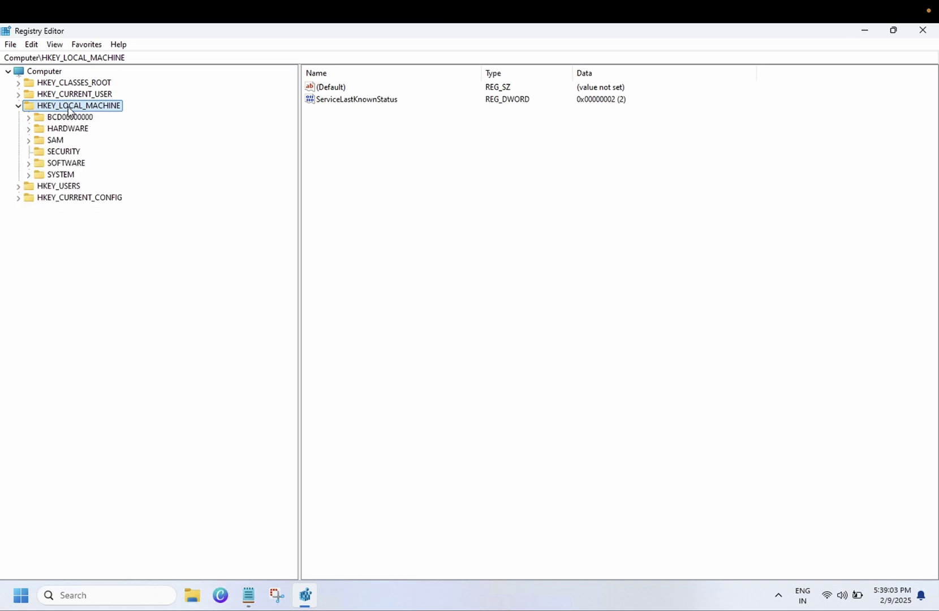
pyautogui.doubleClick(58, 162)
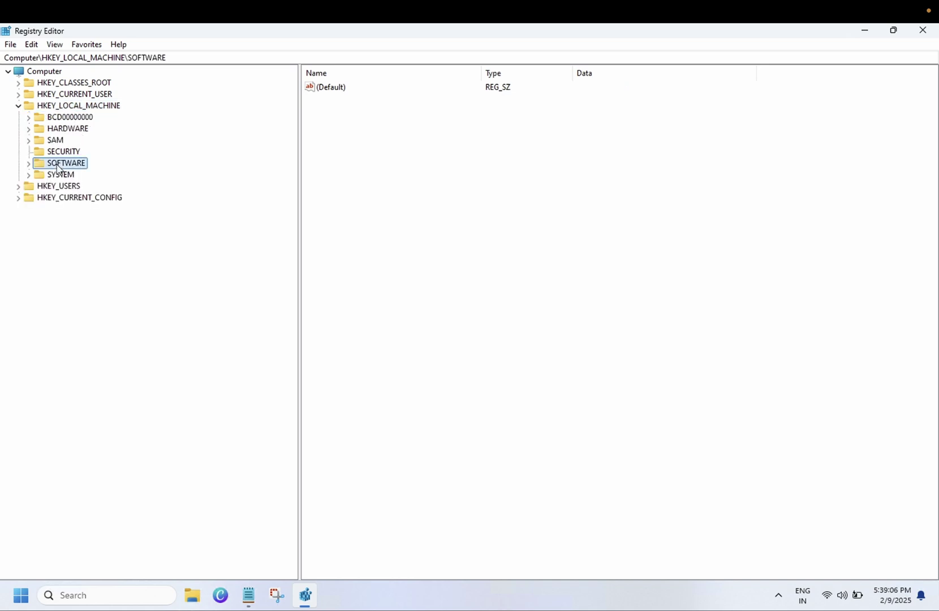
pyautogui.scroll(-1, 70, 337)
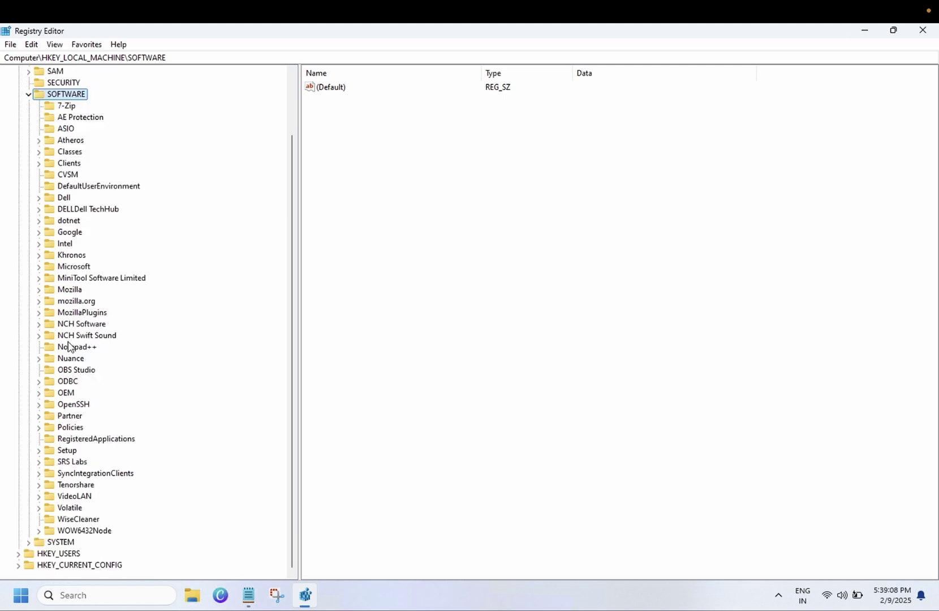
pyautogui.doubleClick(62, 431)
pyautogui.scroll(-1, 113, 364)
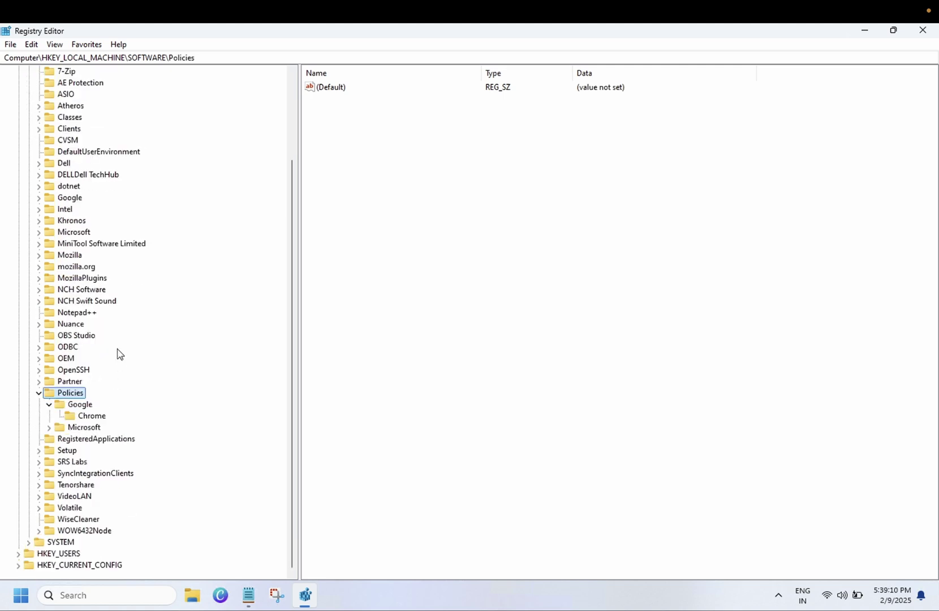
pyautogui.click(78, 409)
pyautogui.click(98, 419)
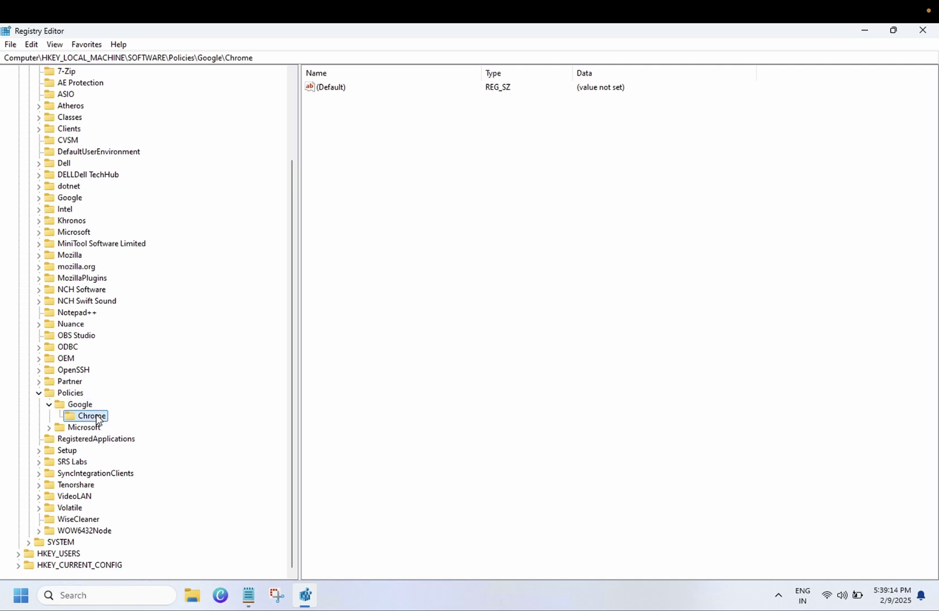
# Step: Create a new string value named 'est' under the Chrome policy key
pyautogui.rightClick(335, 101)
pyautogui.moveTo(367, 109)
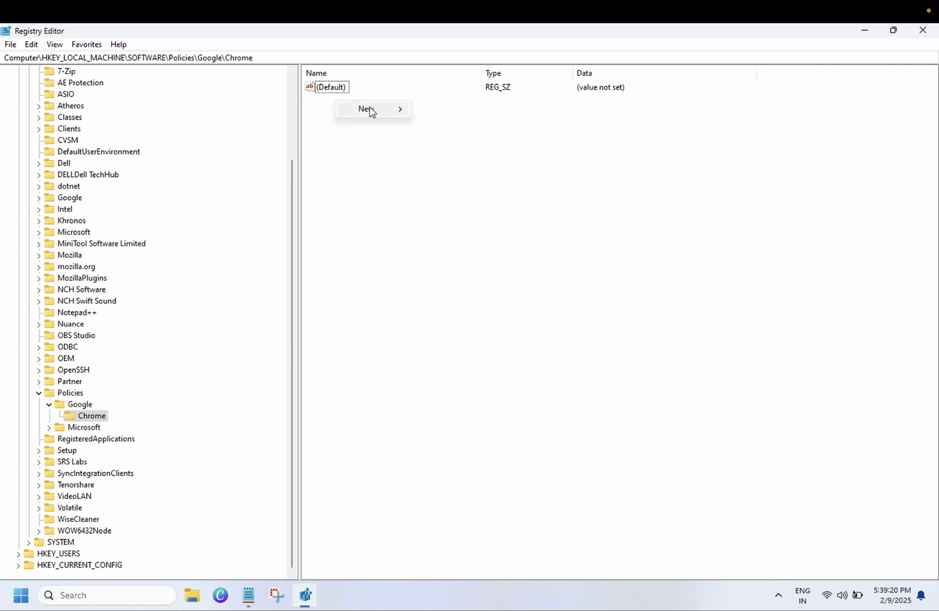
pyautogui.click(472, 131)
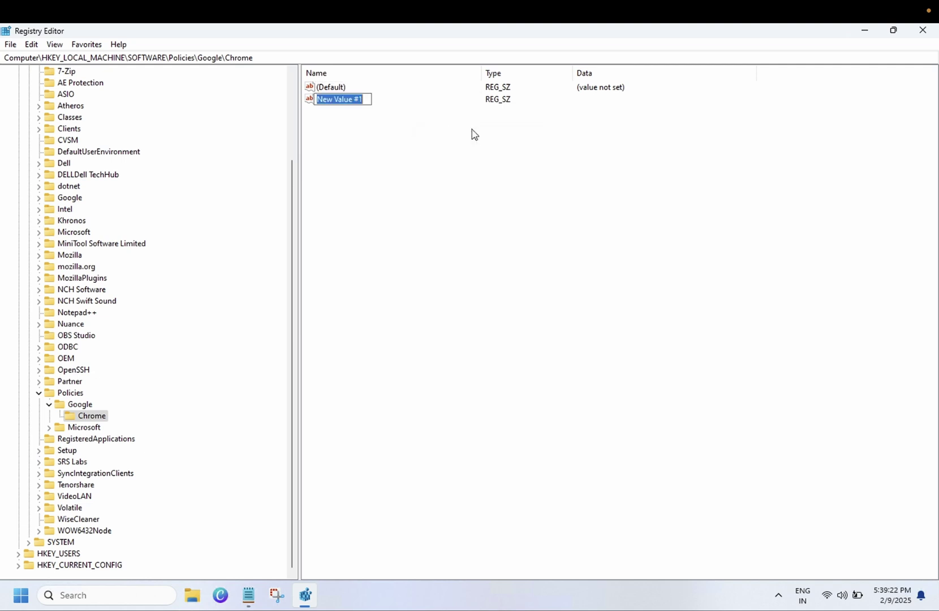
pyautogui.write('est')
pyautogui.press('Return')
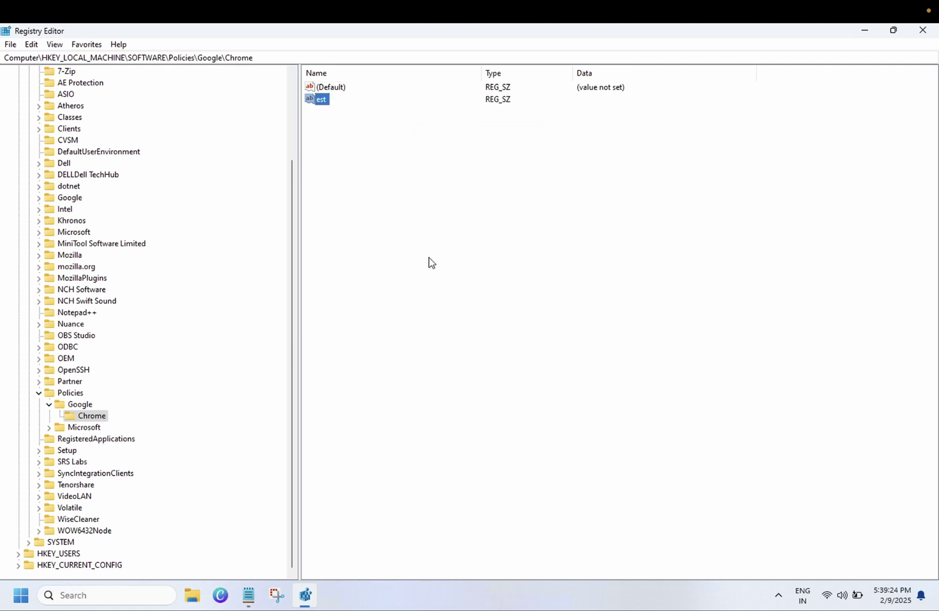
pyautogui.click(432, 263)
# Step: Delete the 'est' value, leaving only the Default value
pyautogui.click(327, 103)
pyautogui.rightClick(327, 103)
pyautogui.click(367, 143)
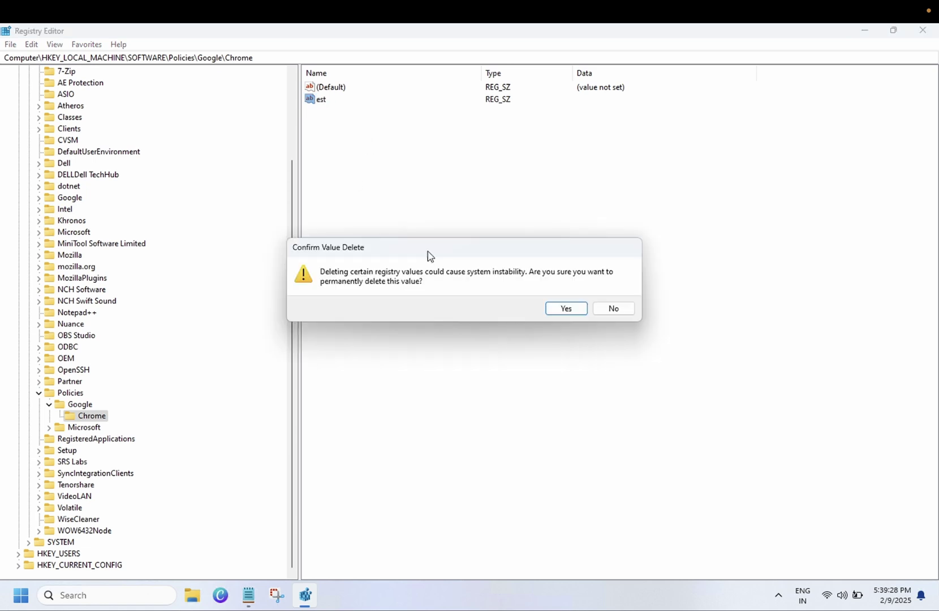
pyautogui.click(569, 311)
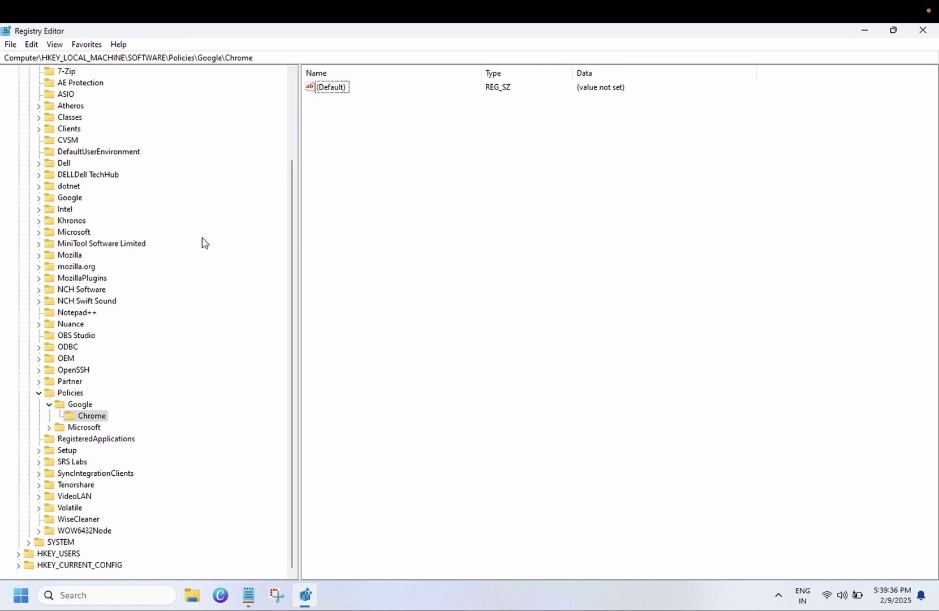
# Step: Close Registry Editor and launch Google Chrome from a 'googl' search
pyautogui.click(922, 31)
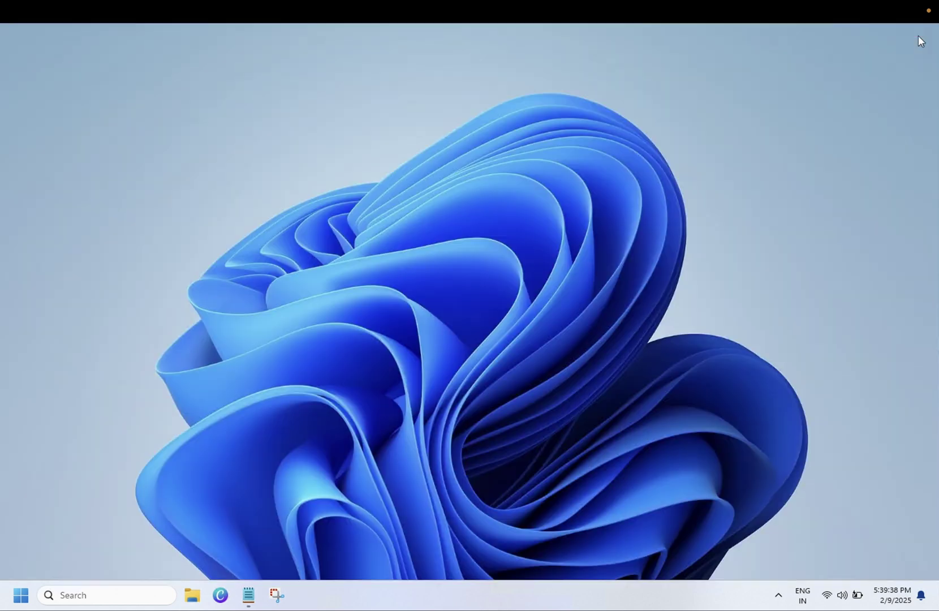
pyautogui.click(103, 595)
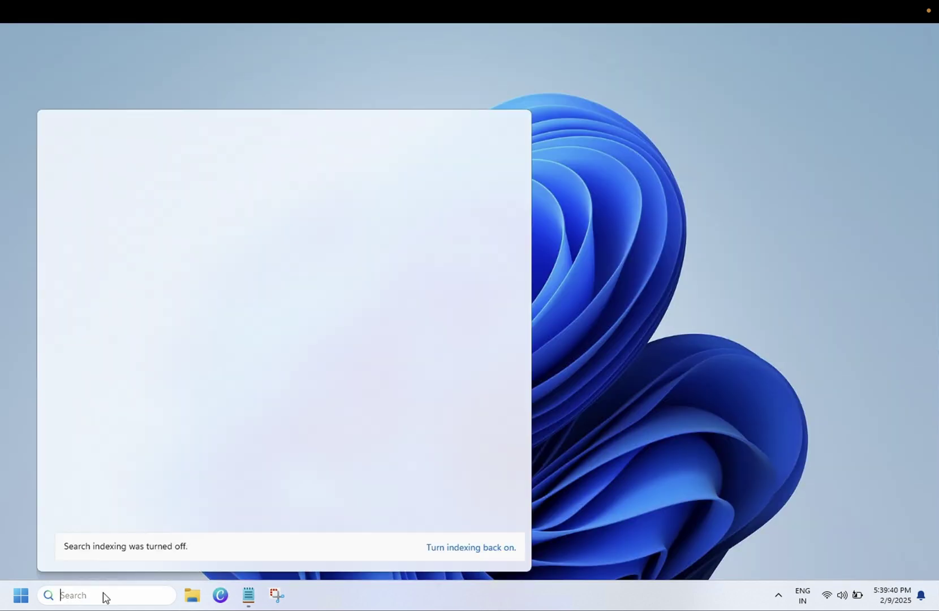
pyautogui.write('googl')
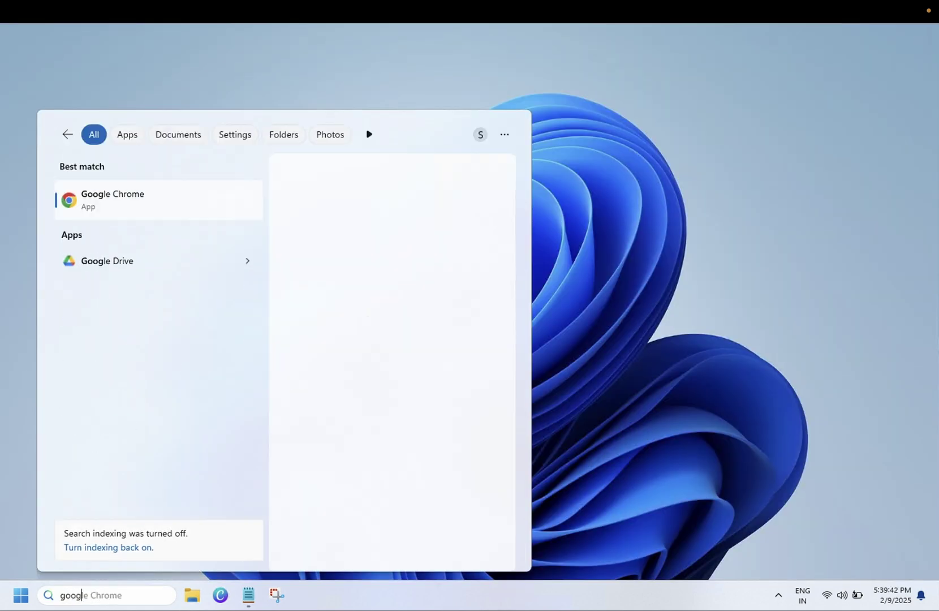
pyautogui.click(174, 202)
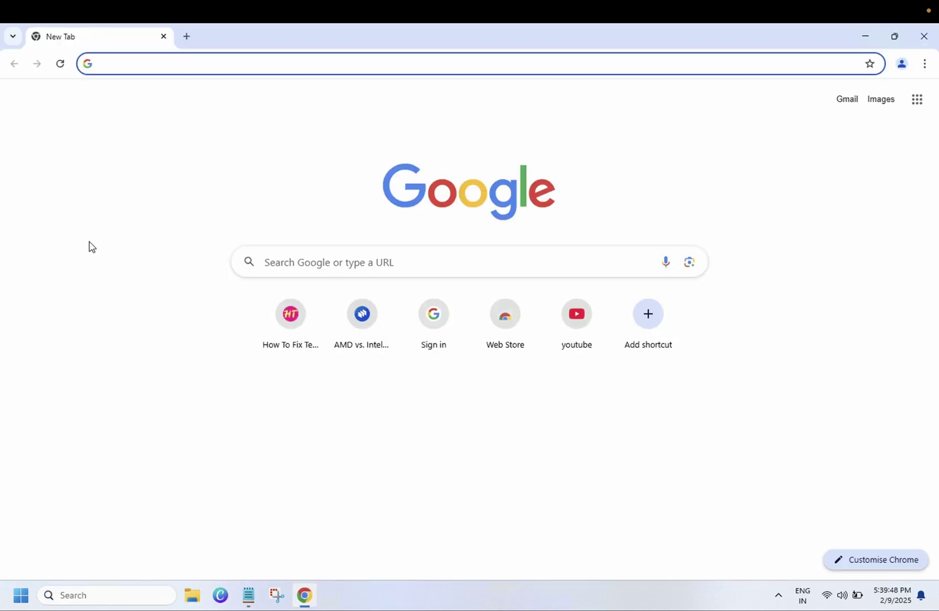
# Step: Reset Chrome through Settings > Reset settings, confirming the restore to original defaults
pyautogui.click(923, 64)
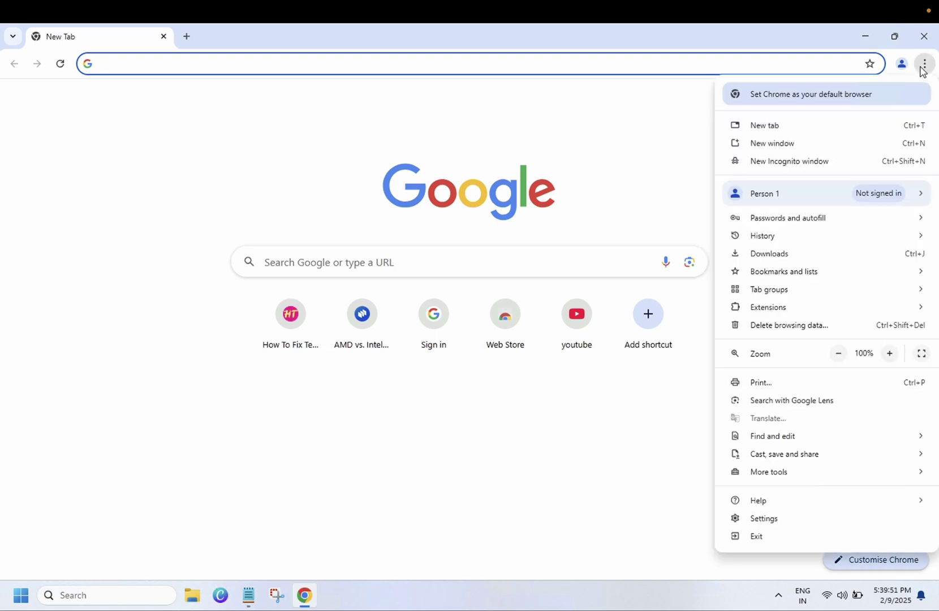
pyautogui.click(766, 518)
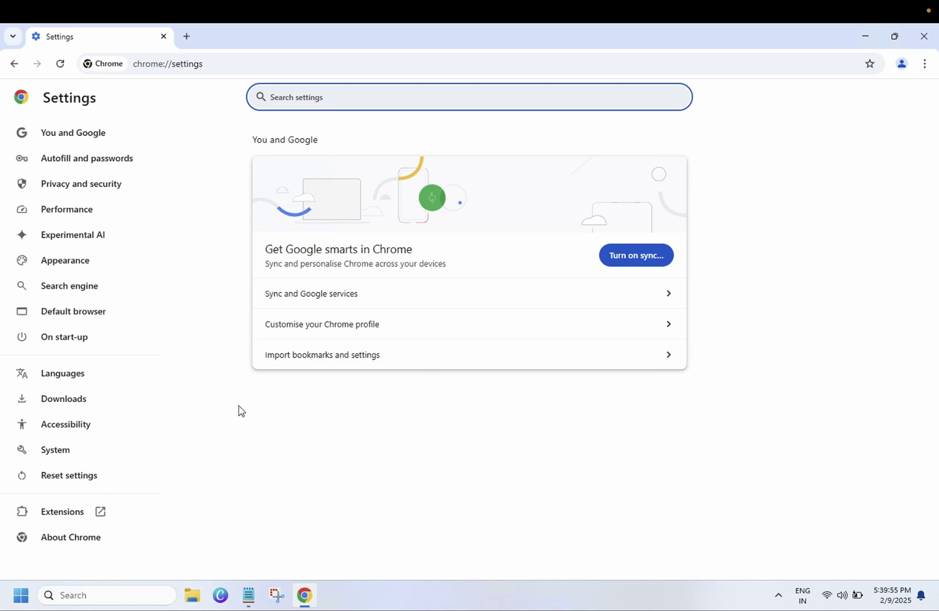
pyautogui.click(87, 475)
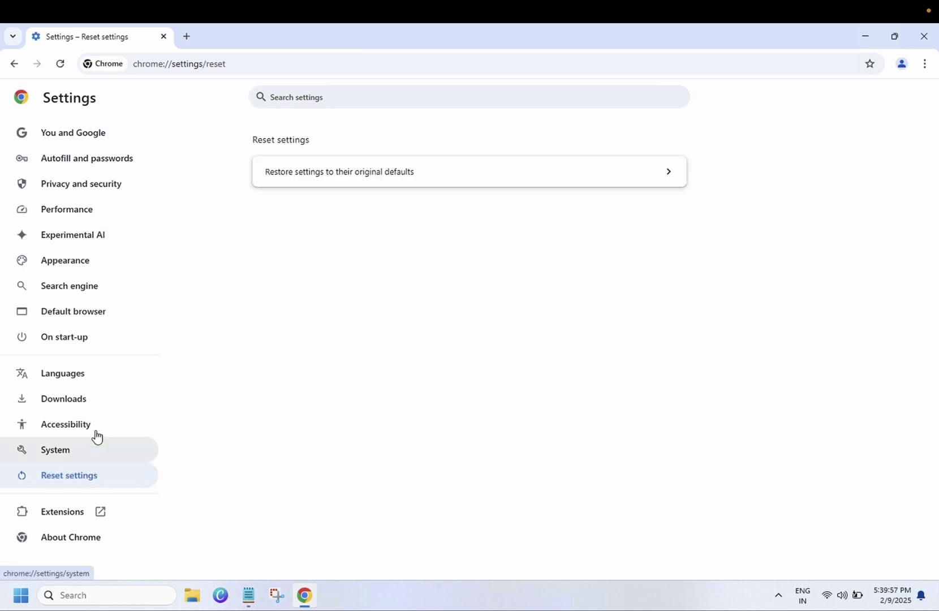
pyautogui.click(370, 181)
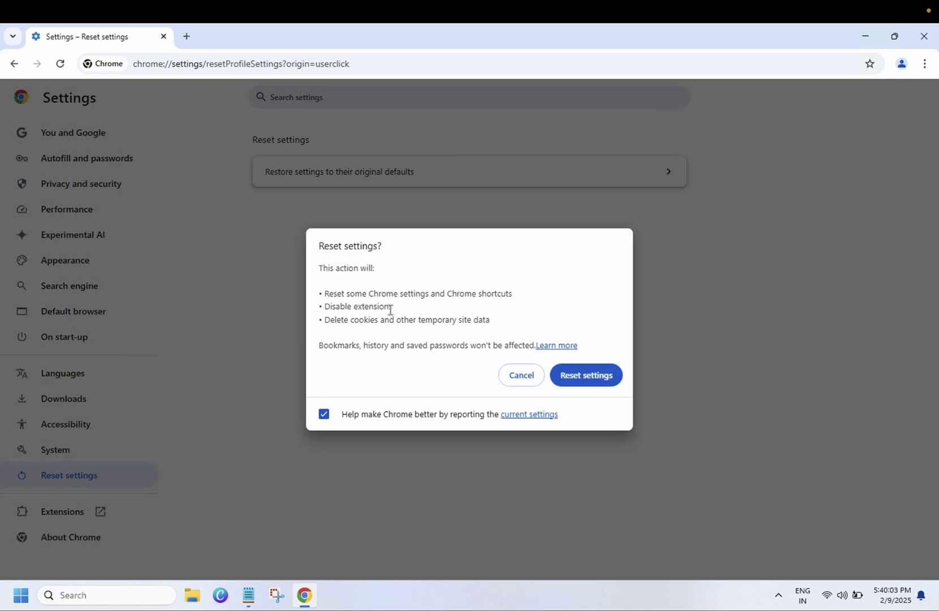
pyautogui.click(577, 381)
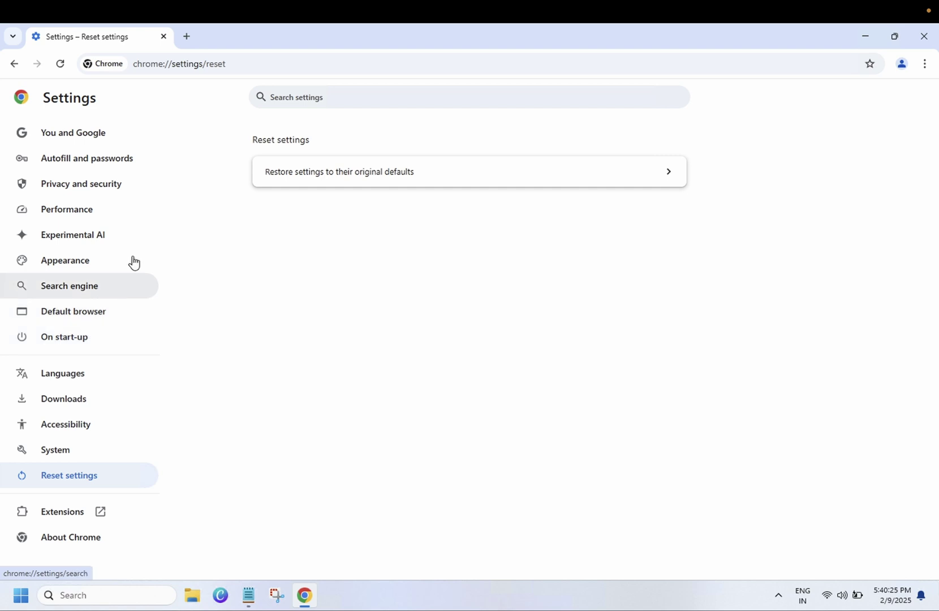
# Step: Confirm the Extensions page lists none, then close Chrome and dismiss the search panel
pyautogui.click(925, 69)
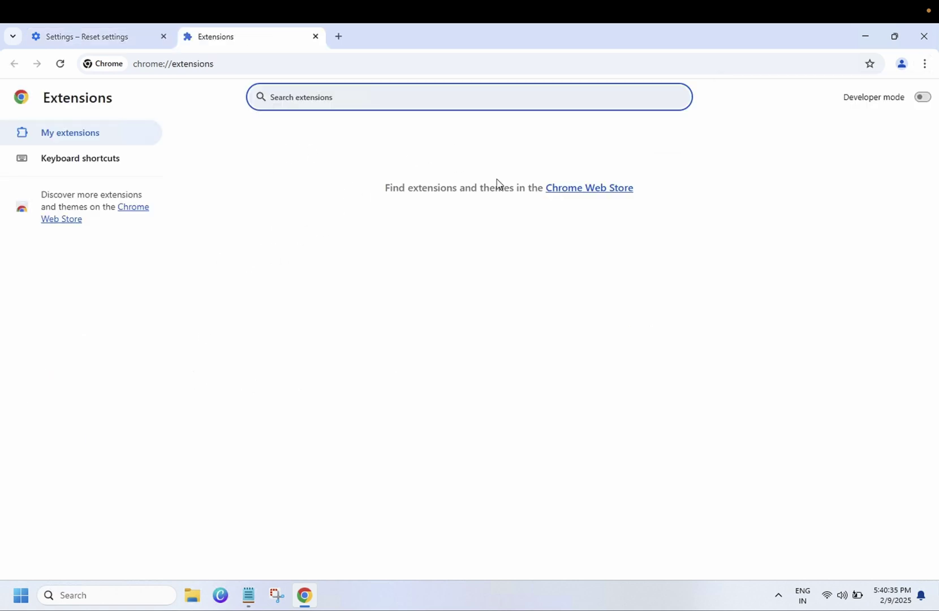
pyautogui.click(923, 36)
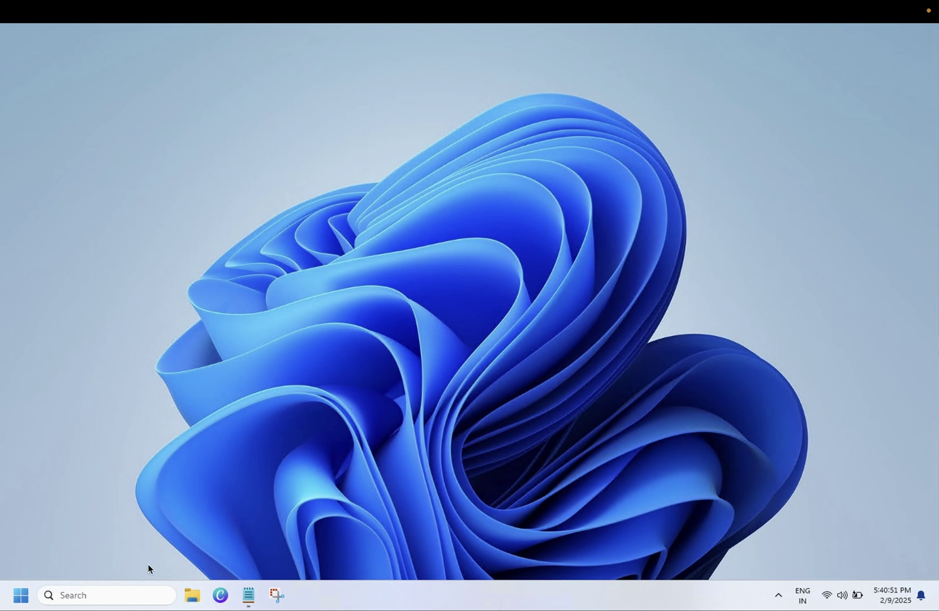
pyautogui.click(120, 598)
pyautogui.write('goog')
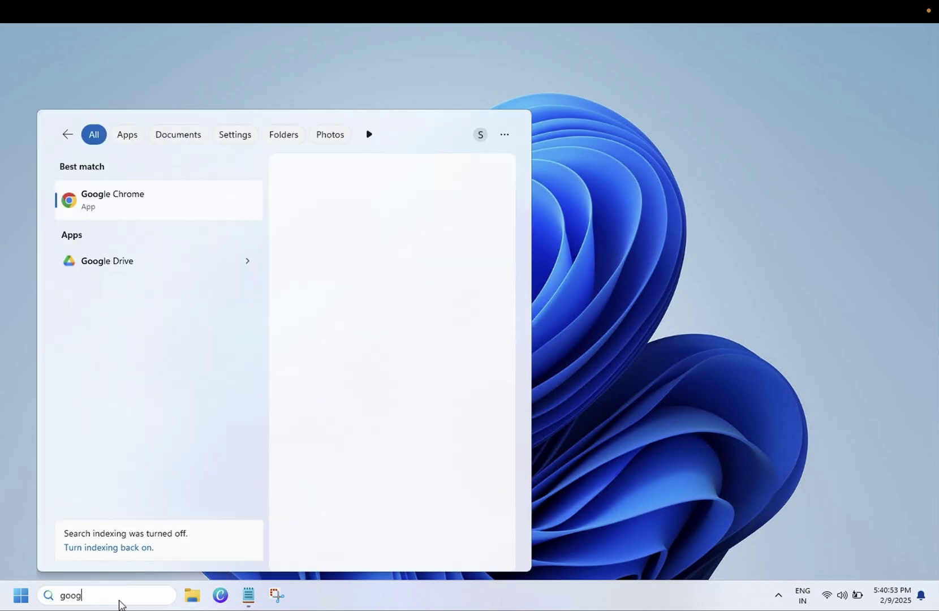
pyautogui.click(122, 197)
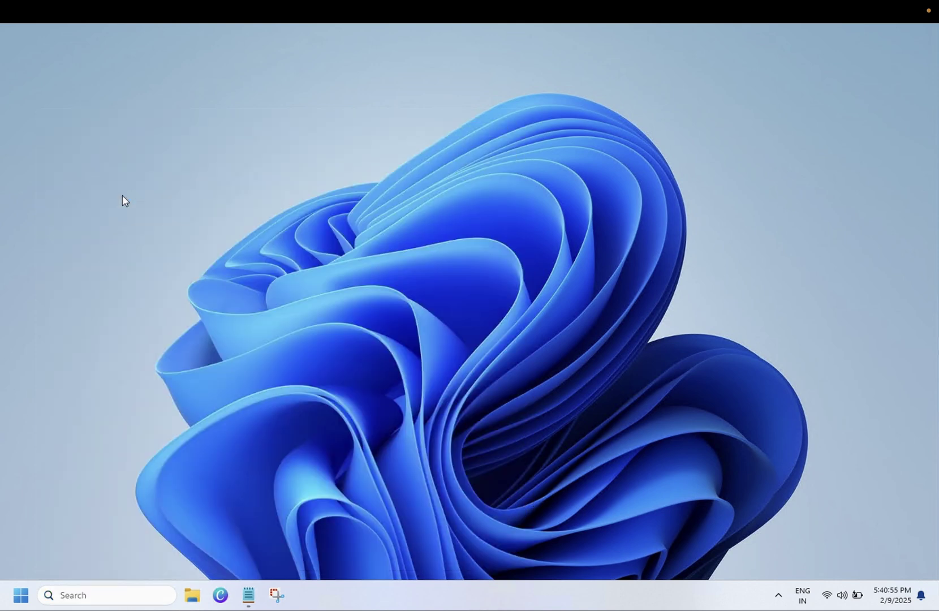